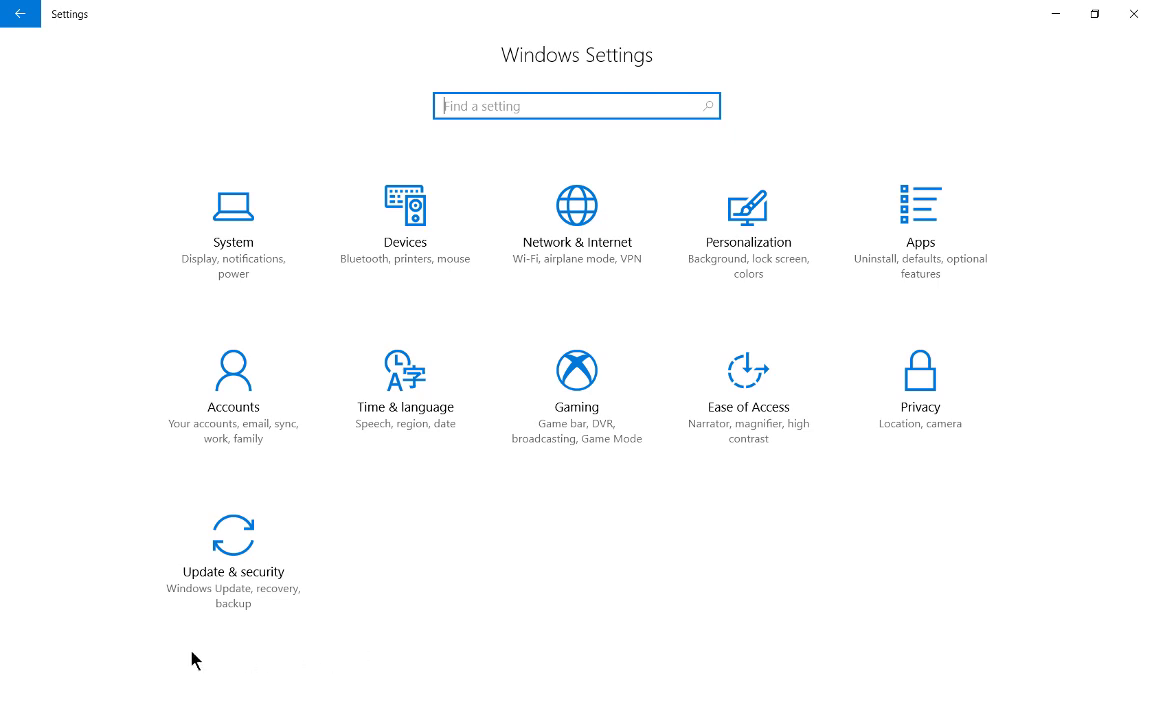
# Step: Open the Ease of Access settings and go to the Magnifier page
pyautogui.click(130, 640)
pyautogui.moveTo(16, 712)
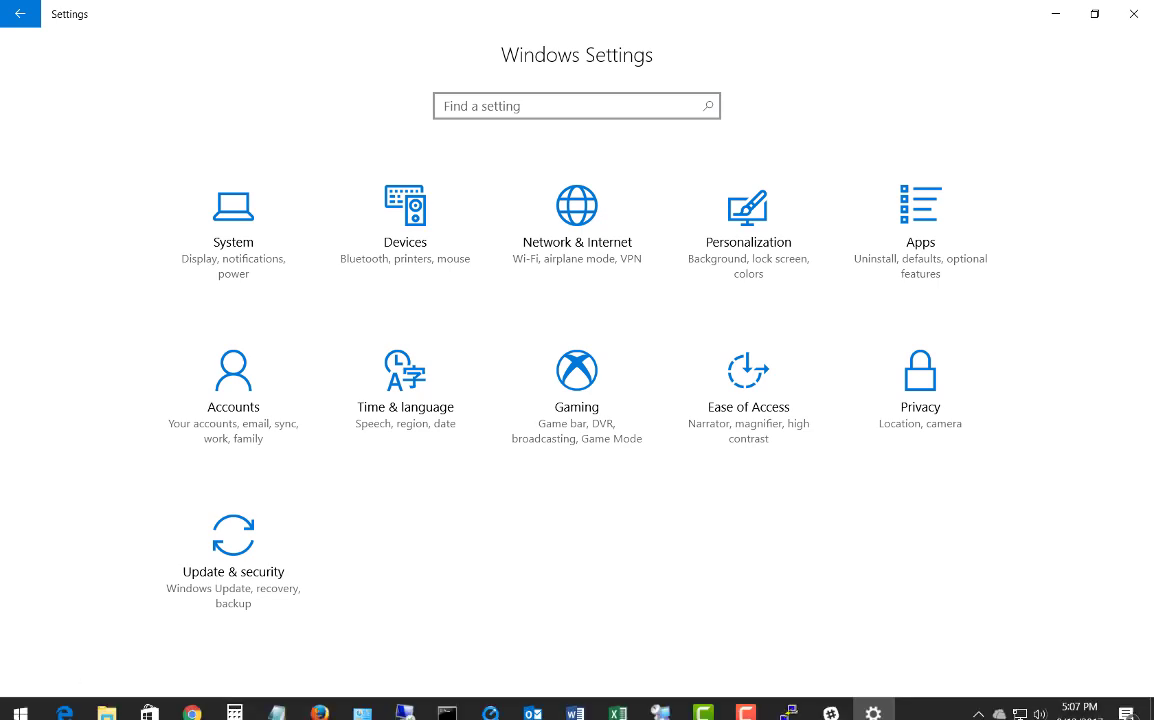
pyautogui.click(16, 712)
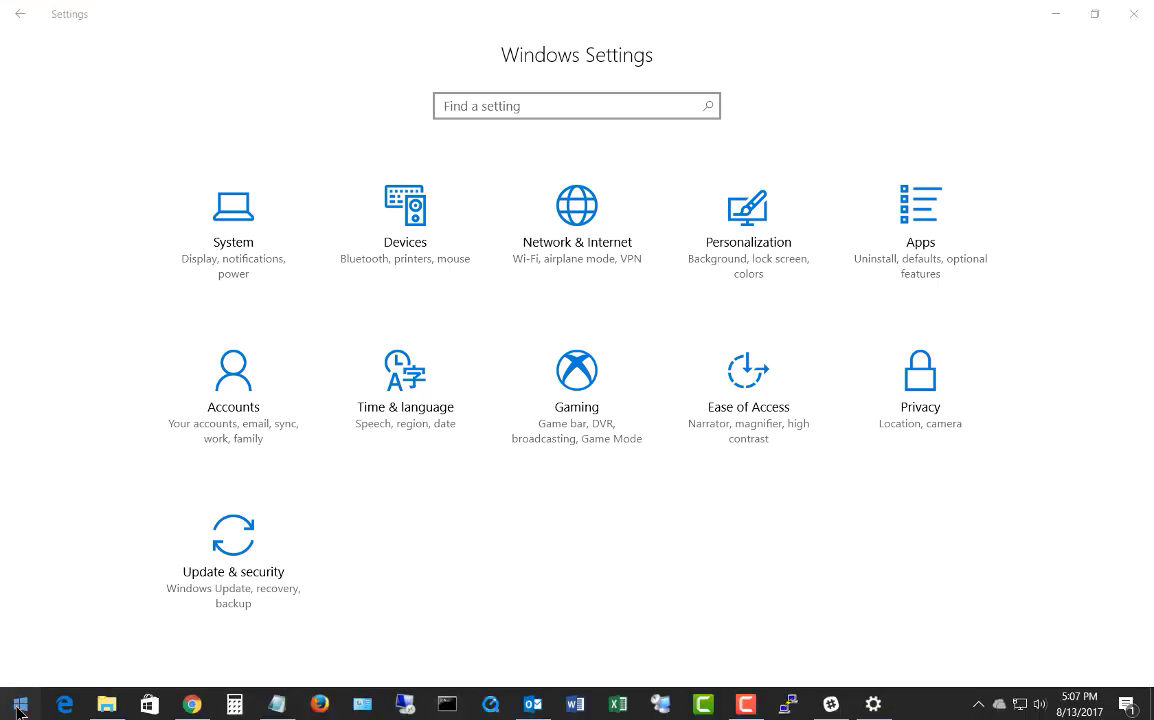
pyautogui.moveTo(24, 710)
pyautogui.click(16, 712)
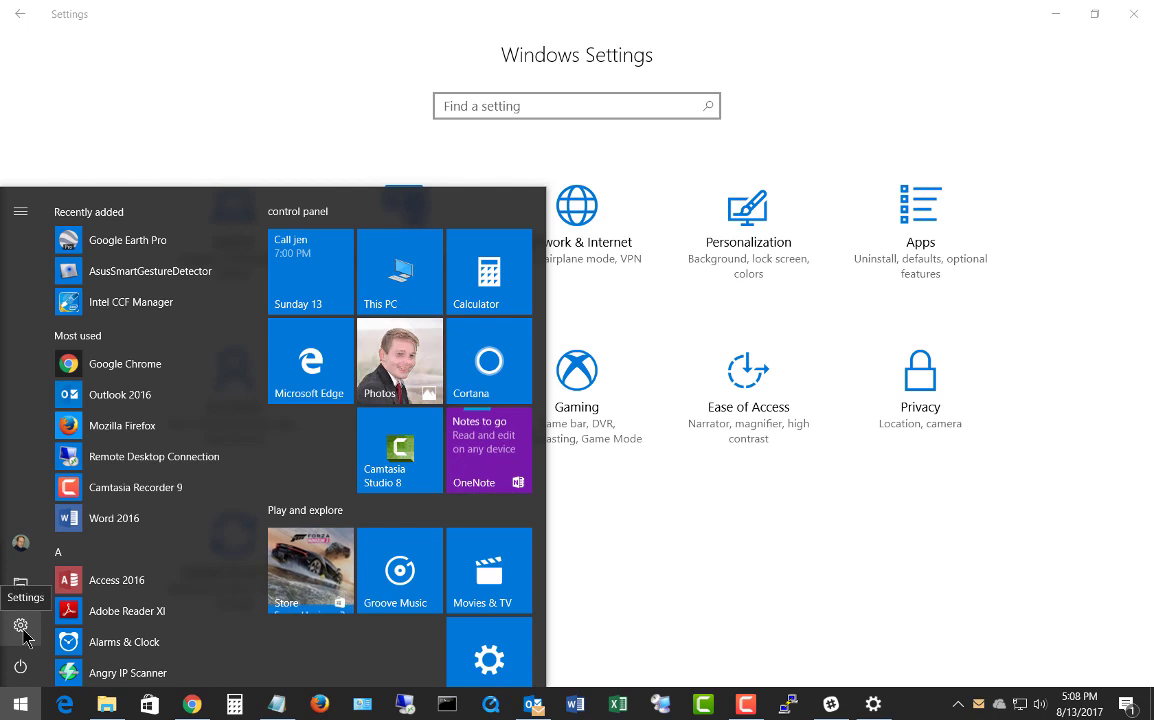
pyautogui.click(640, 550)
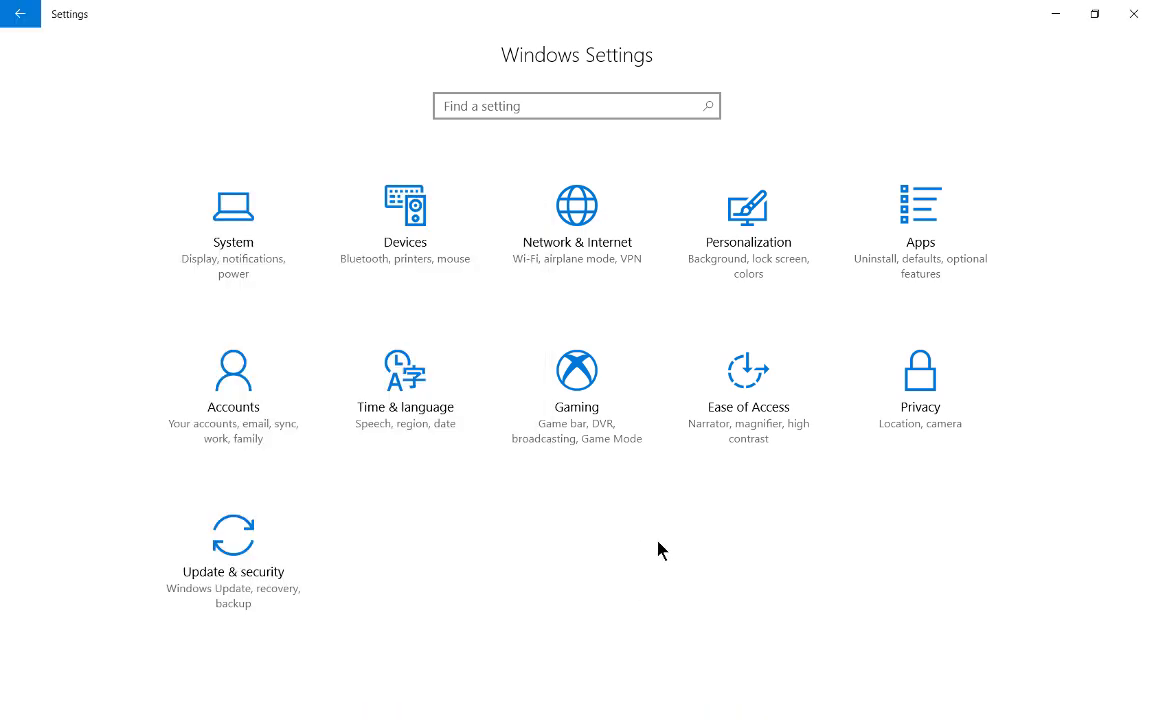
pyautogui.click(739, 404)
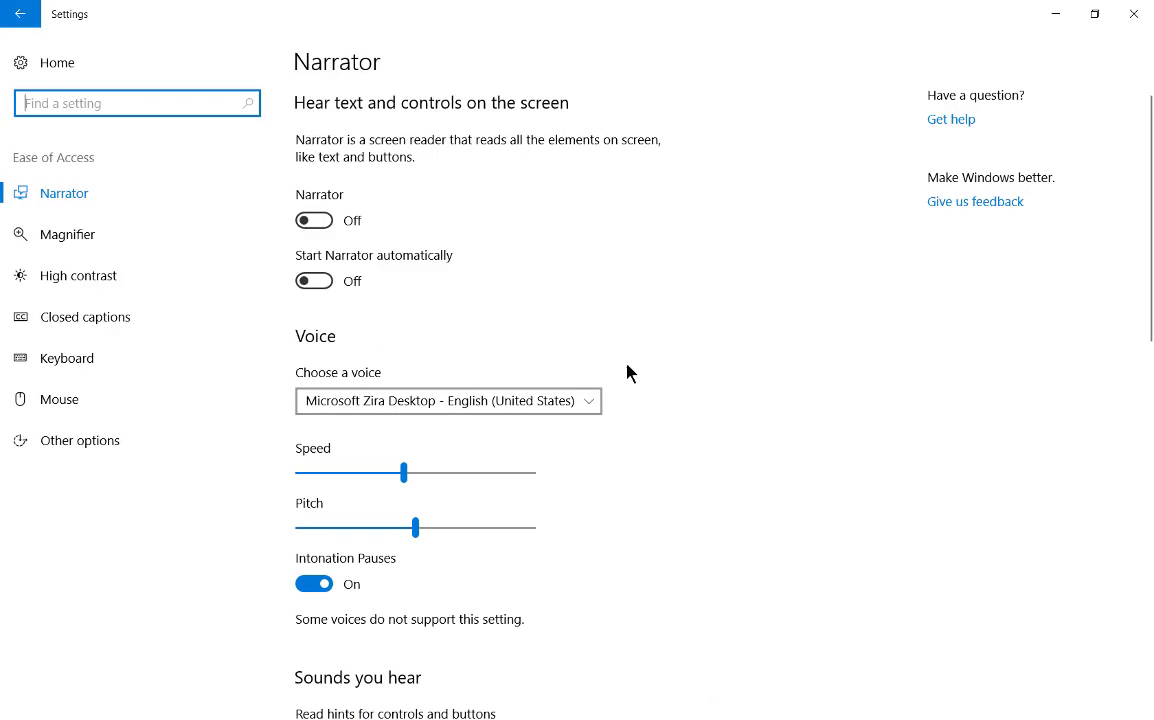
pyautogui.click(72, 236)
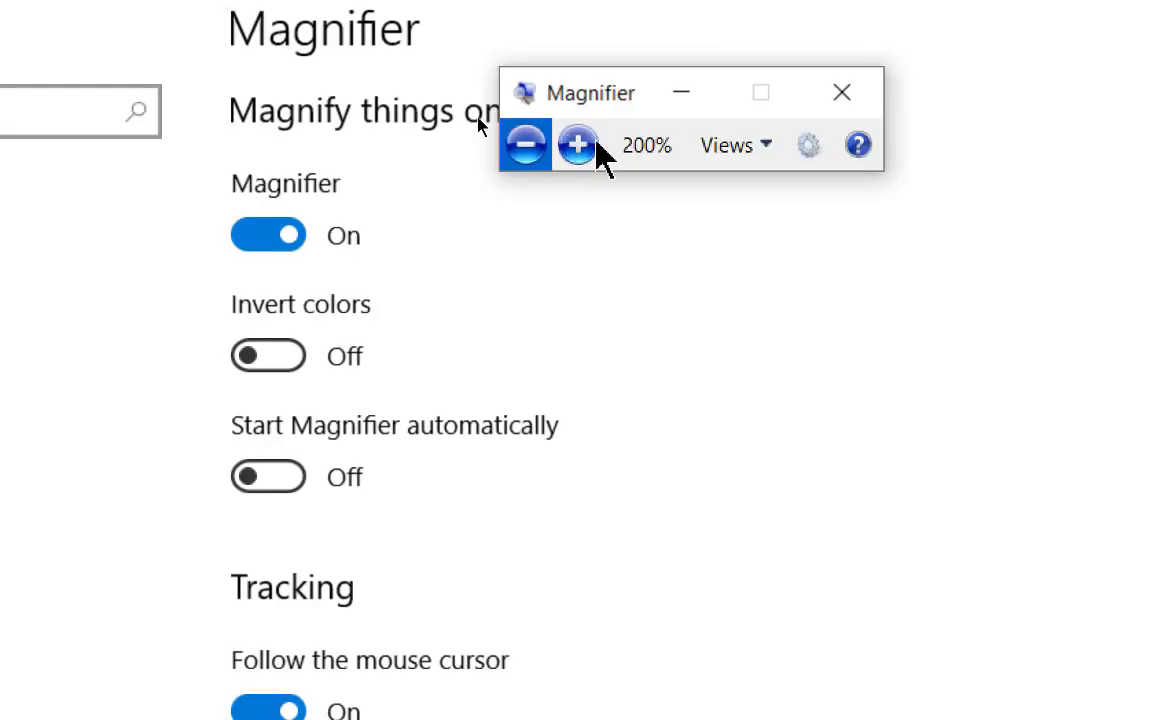
# Step: Lower the Magnifier zoom to 100%, try it at 200% and 300%, and return it to 100%
pyautogui.click(525, 147)
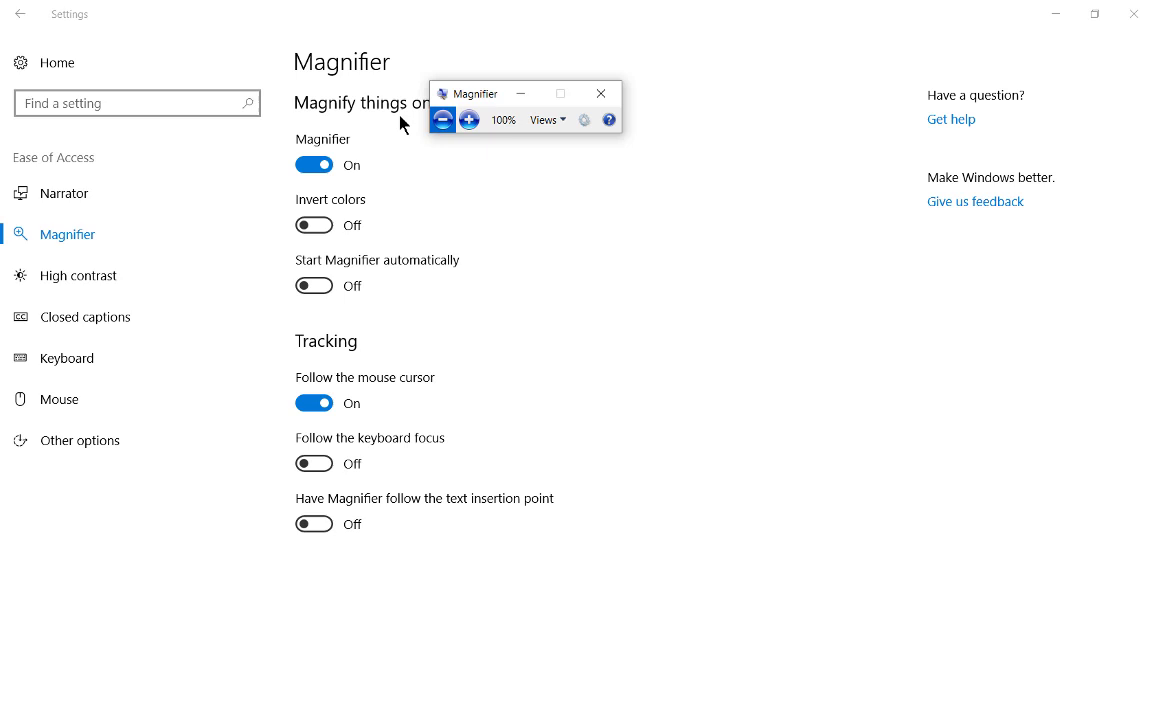
pyautogui.click(467, 124)
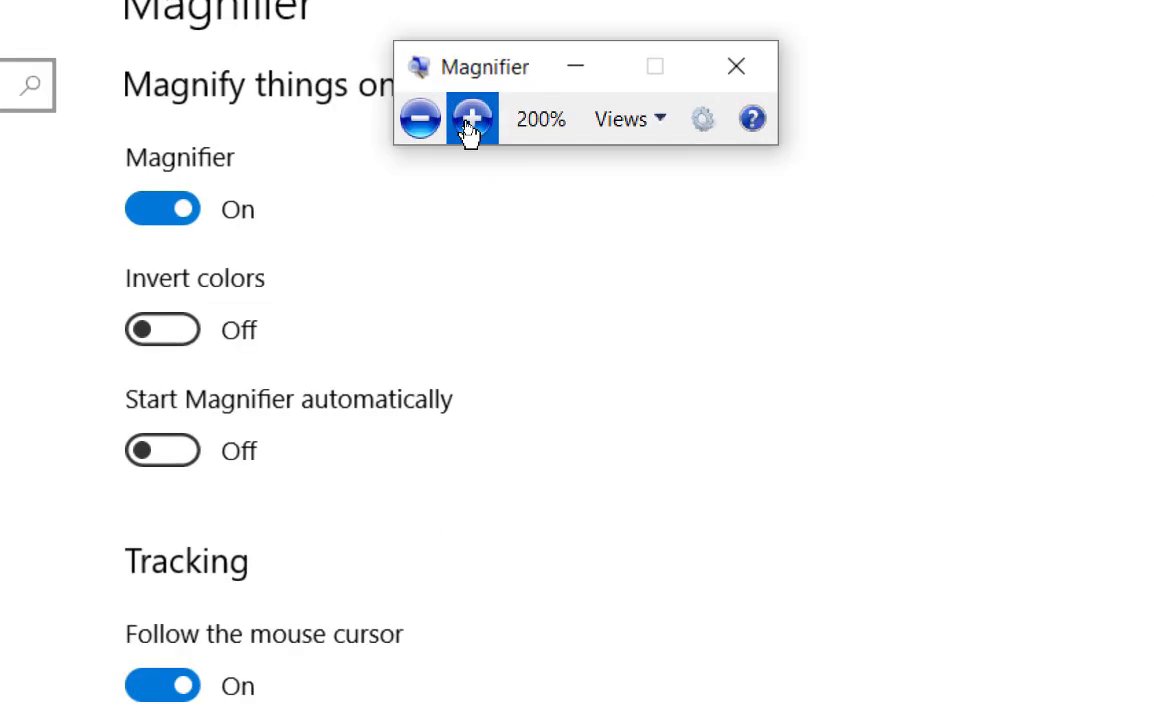
pyautogui.click(470, 126)
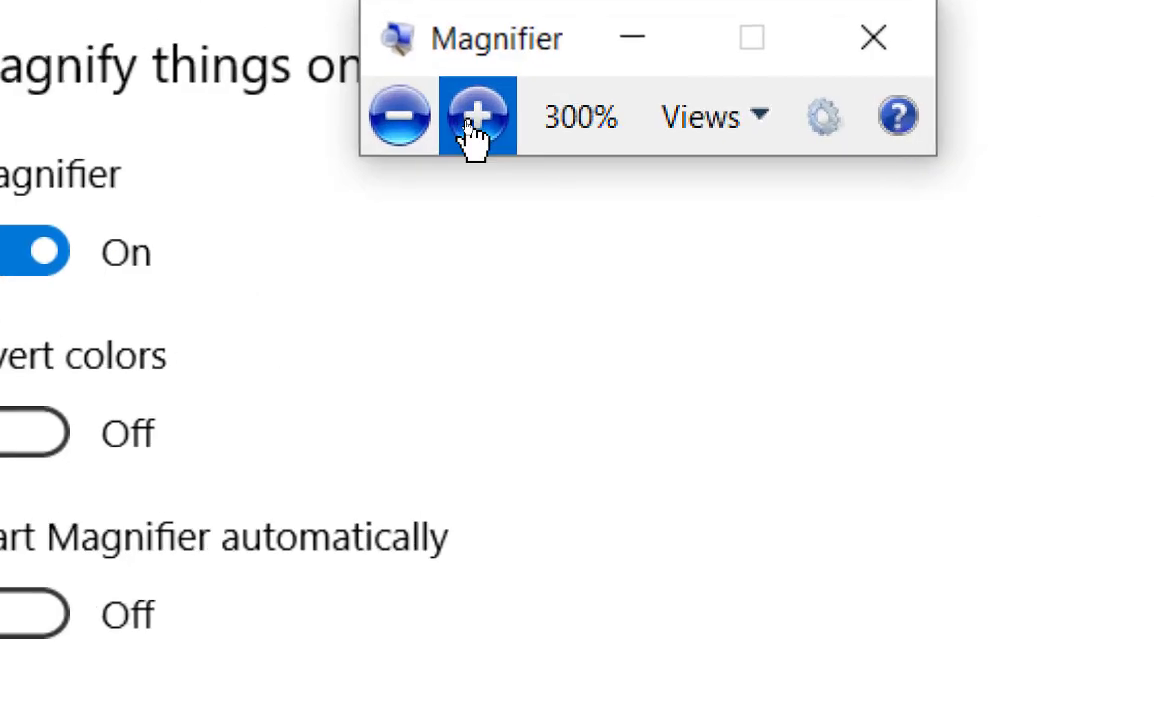
pyautogui.click(399, 118)
pyautogui.click(396, 126)
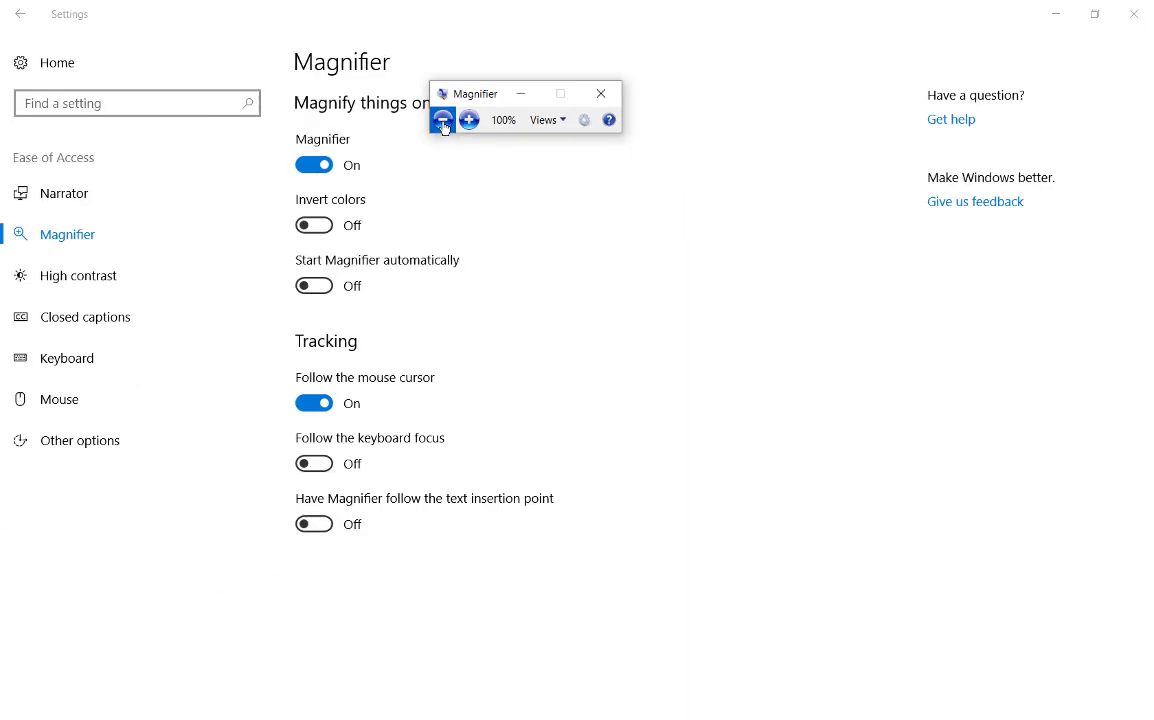
# Step: Switch the Magnifier to the Lens view and raise its zoom to 200%
pyautogui.click(543, 121)
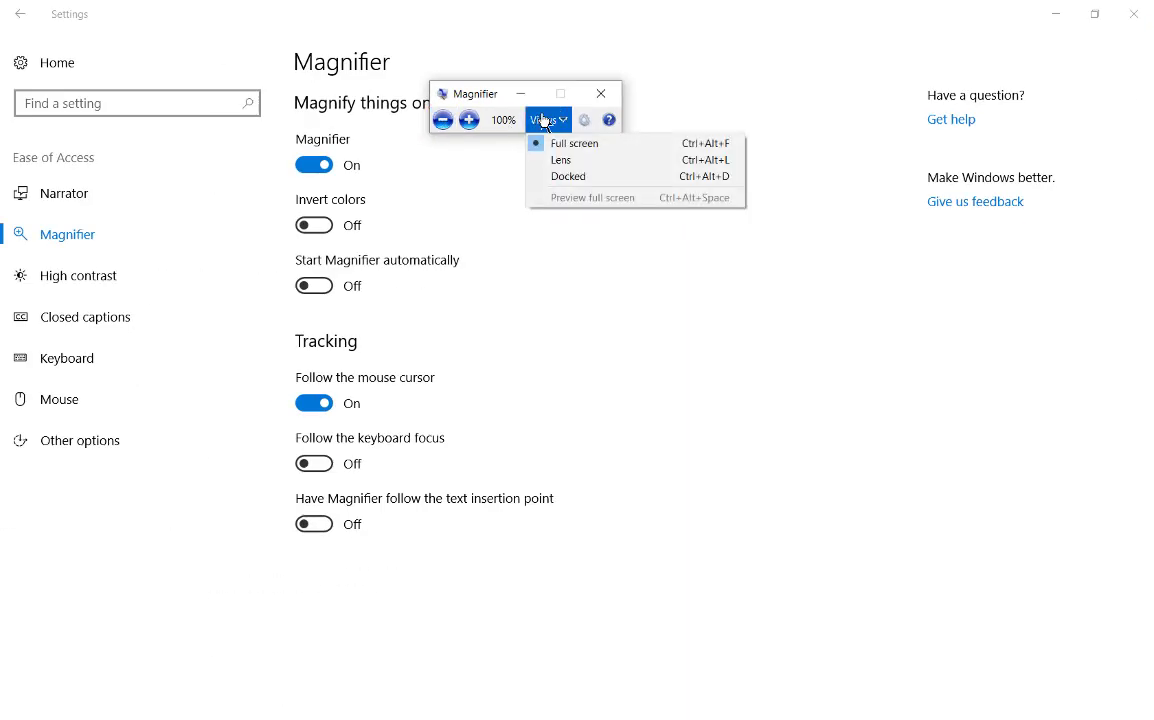
pyautogui.click(596, 162)
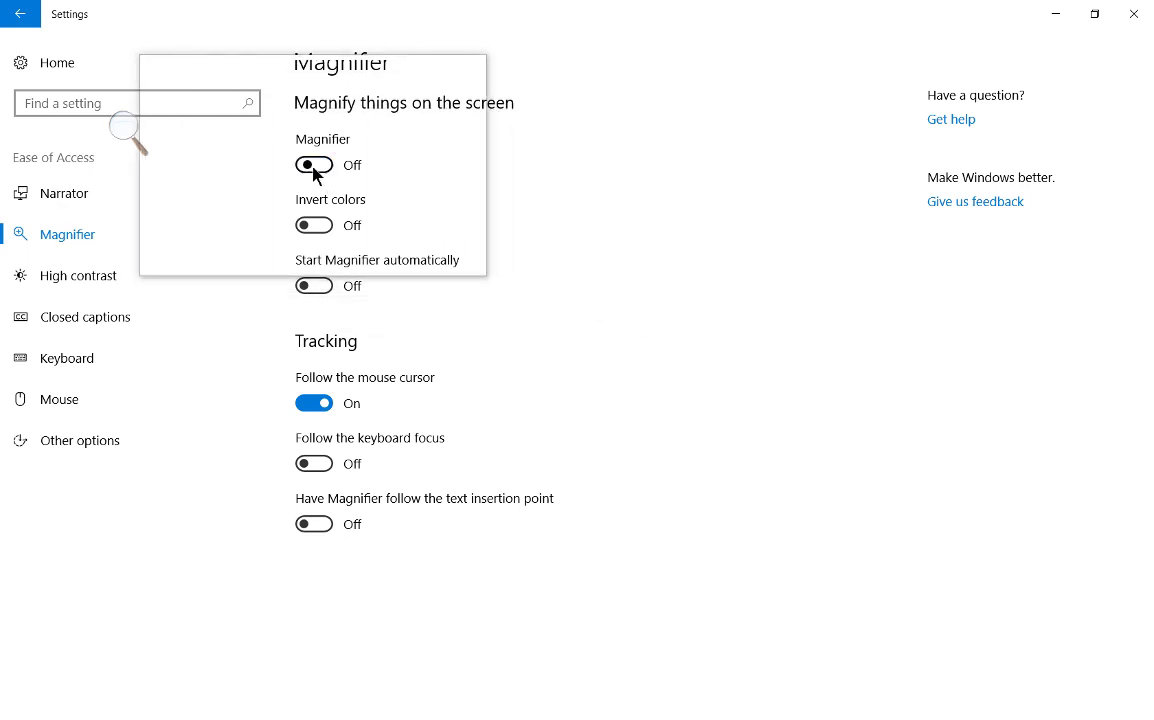
pyautogui.press('super+Escape')
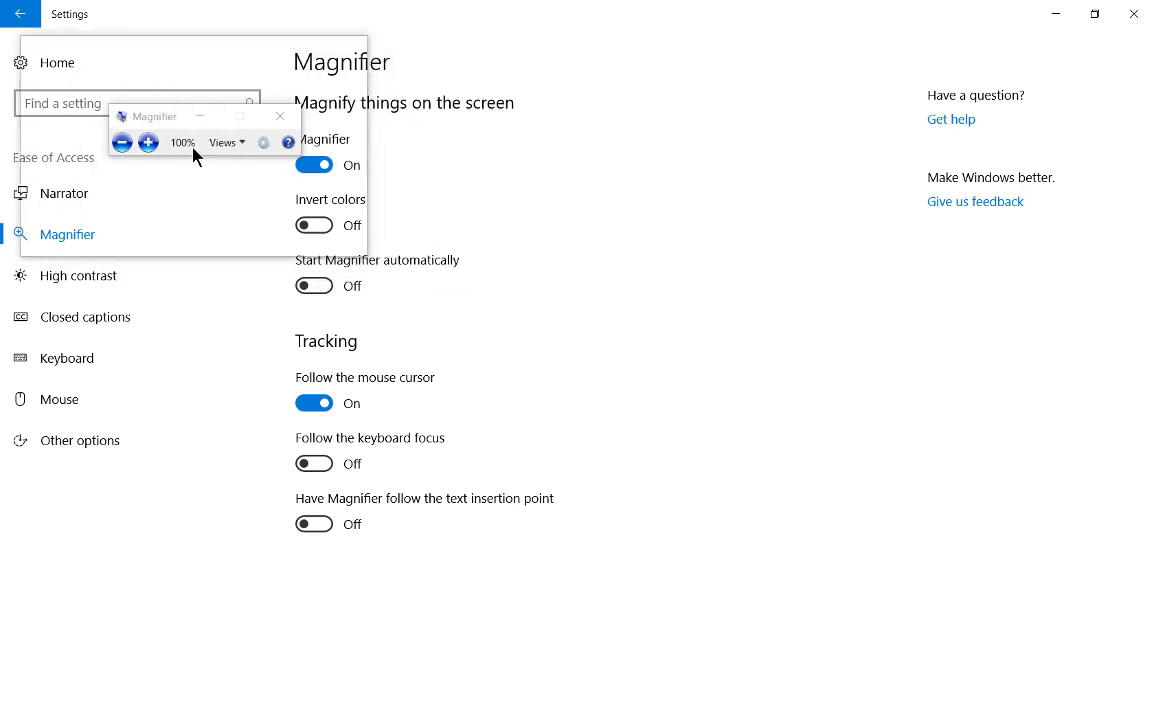
pyautogui.click(152, 142)
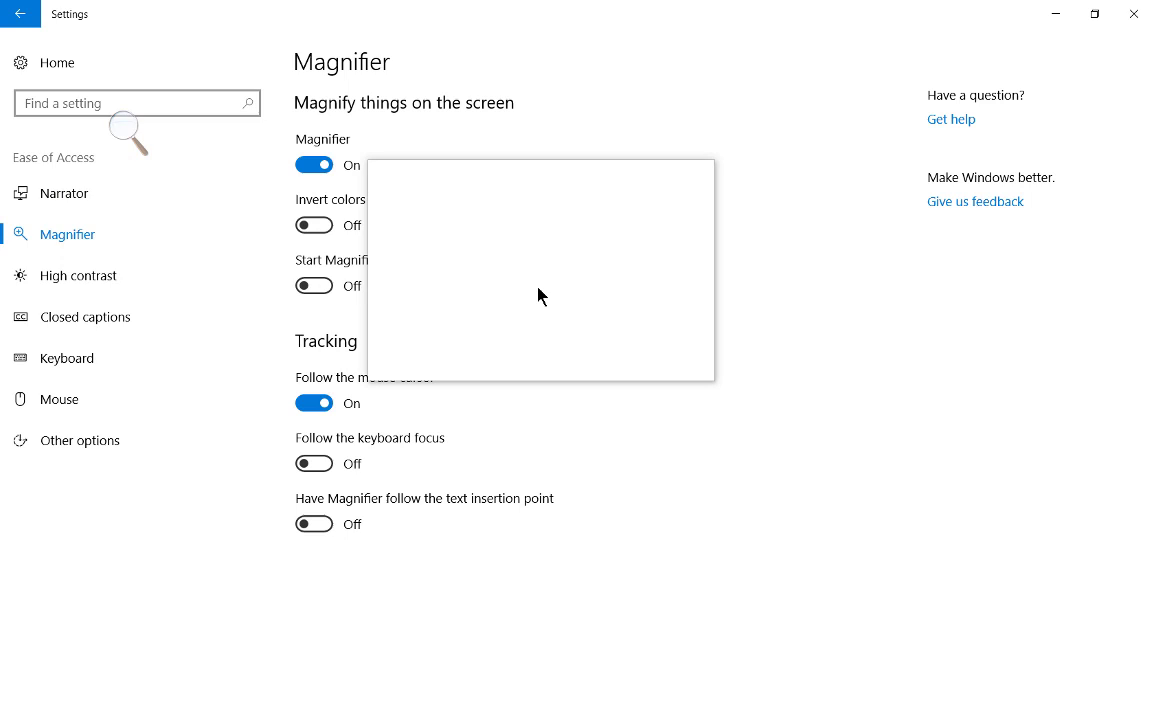
# Step: Turn the Magnifier off and back on, and lower its zoom to 100%
pyautogui.click(322, 166)
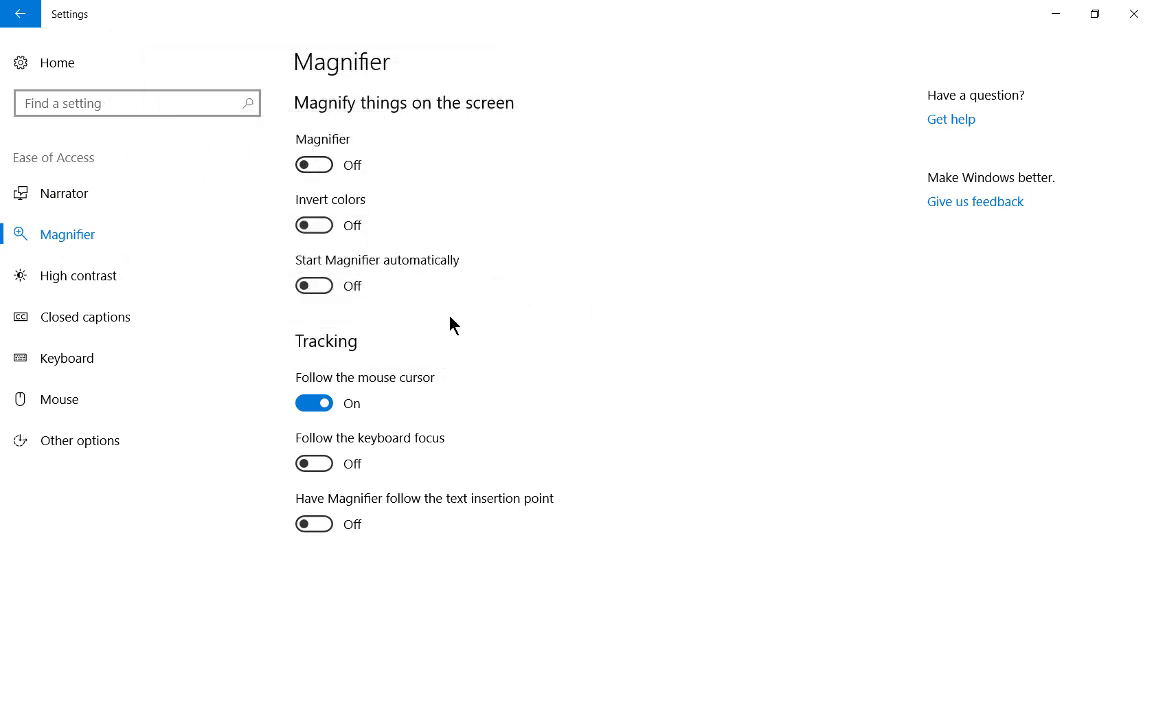
pyautogui.press('super+plus')
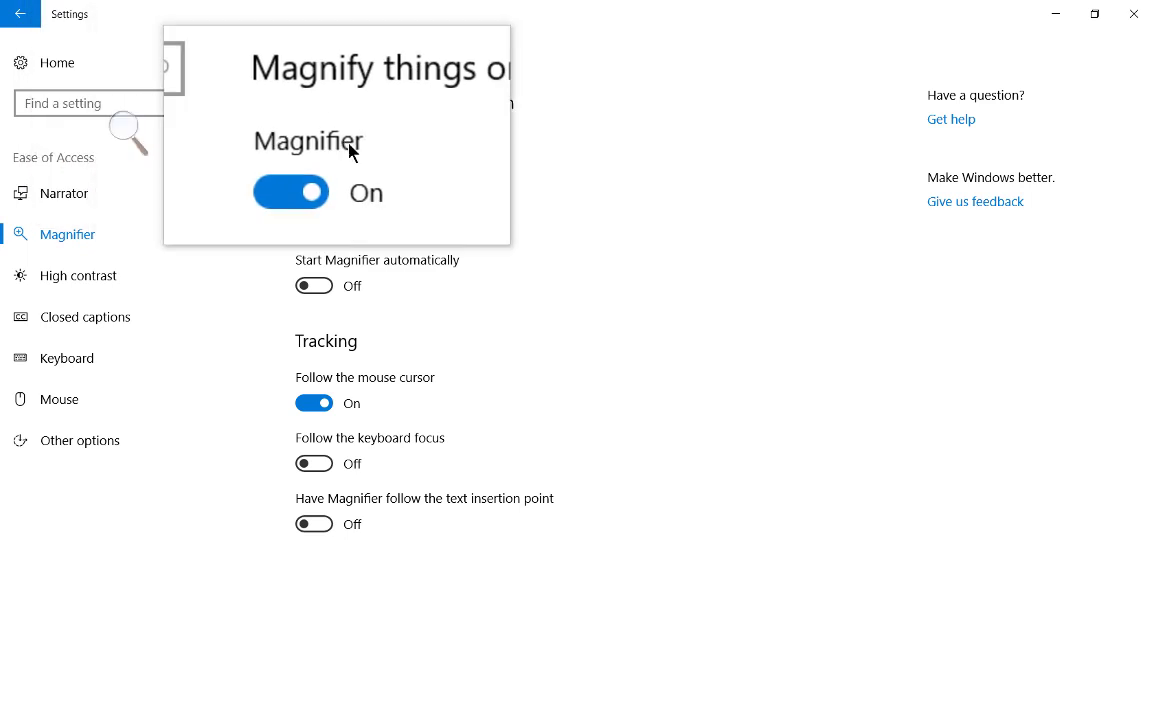
pyautogui.click(312, 168)
pyautogui.press('super+plus')
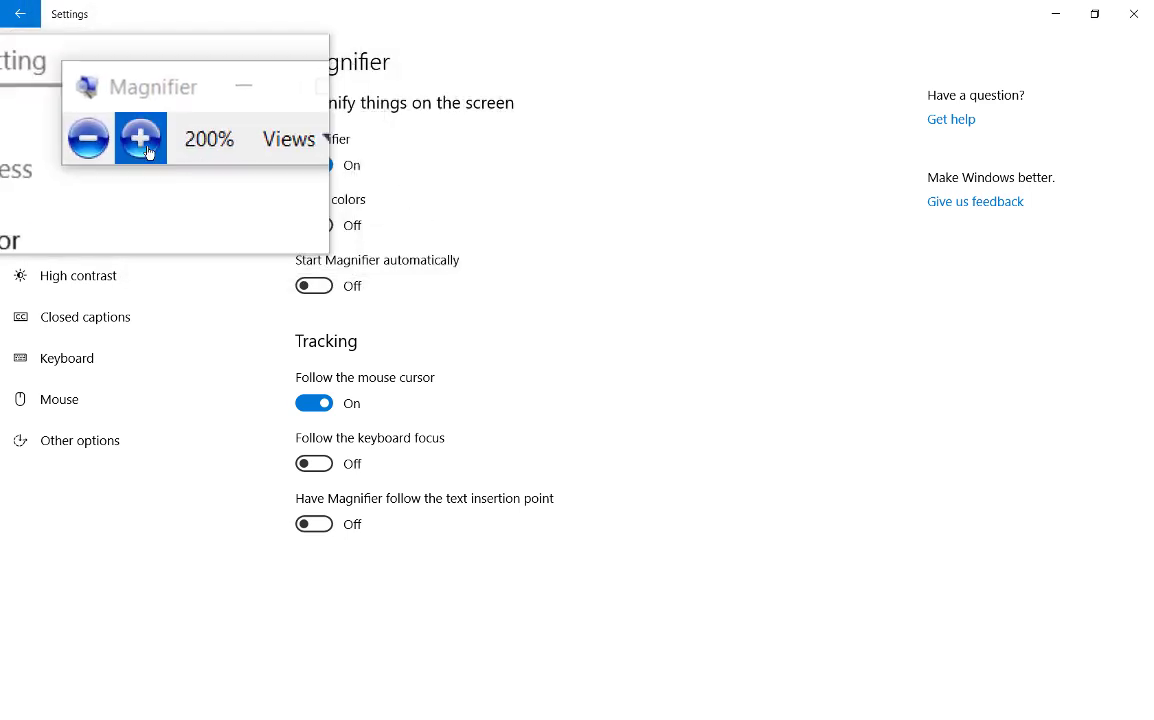
pyautogui.click(118, 141)
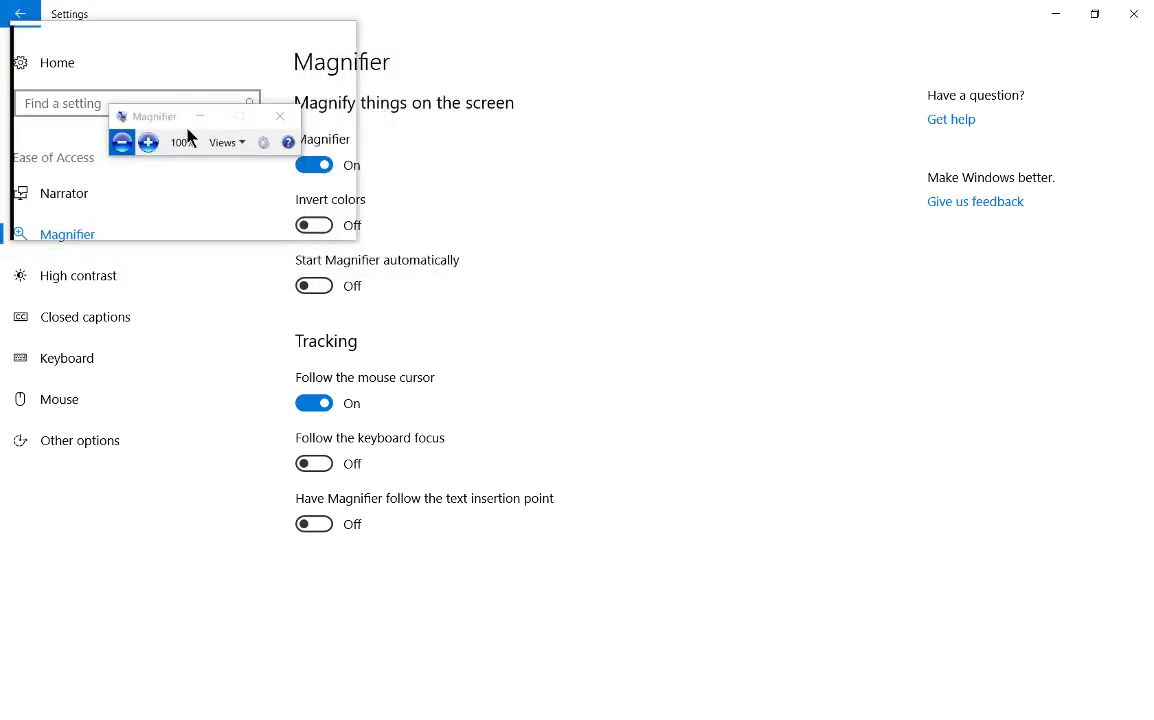
# Step: Display the Magnifier in Docked view with an enlarged docked area, and turn the Magnifier off
pyautogui.click(223, 146)
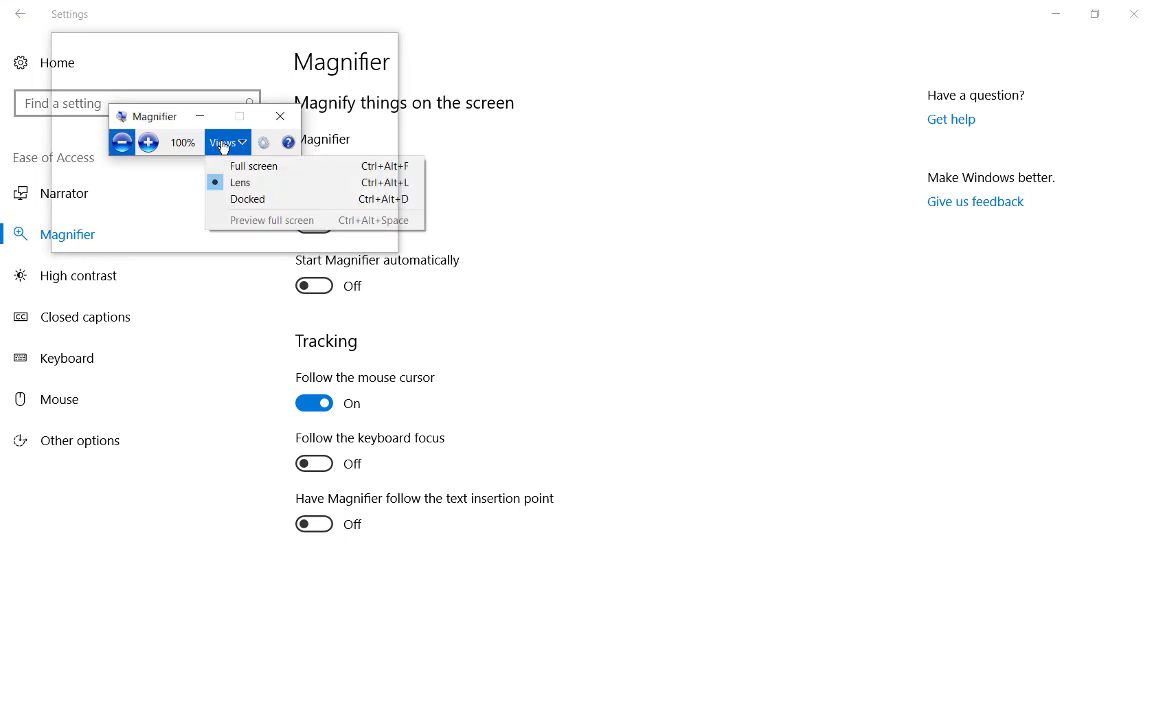
pyautogui.click(262, 201)
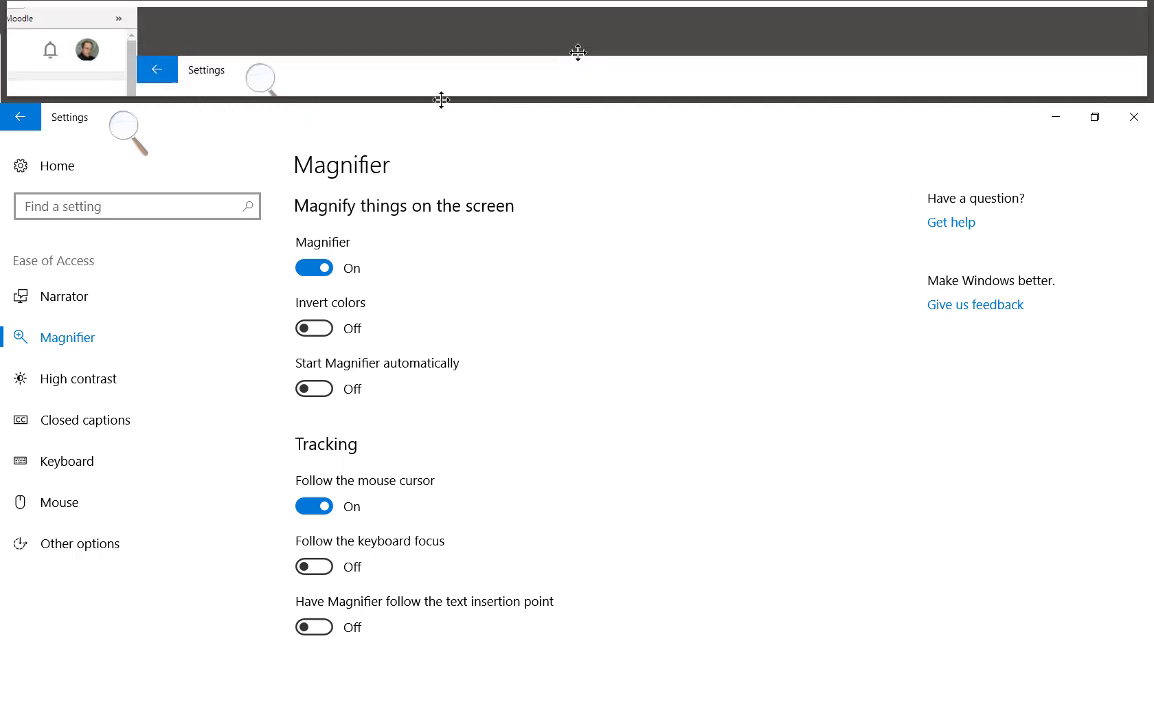
pyautogui.press('super+minus')
pyautogui.moveTo(441, 100); pyautogui.dragTo(474, 173)
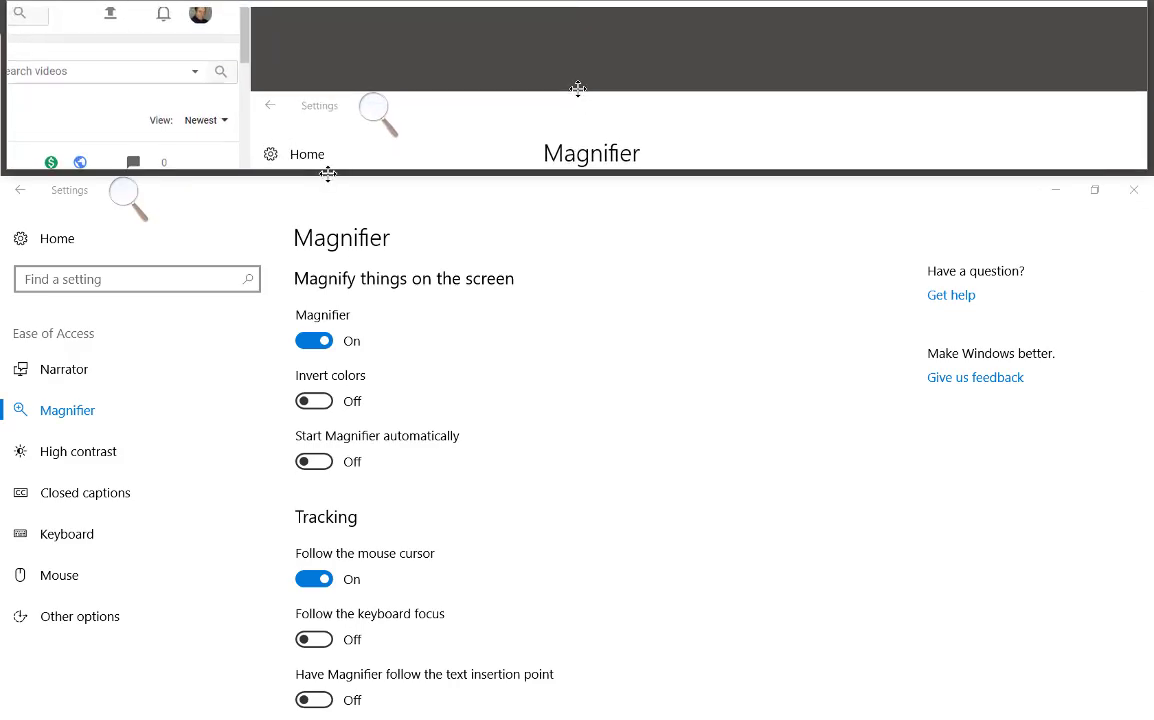
pyautogui.moveTo(327, 172); pyautogui.dragTo(365, 190)
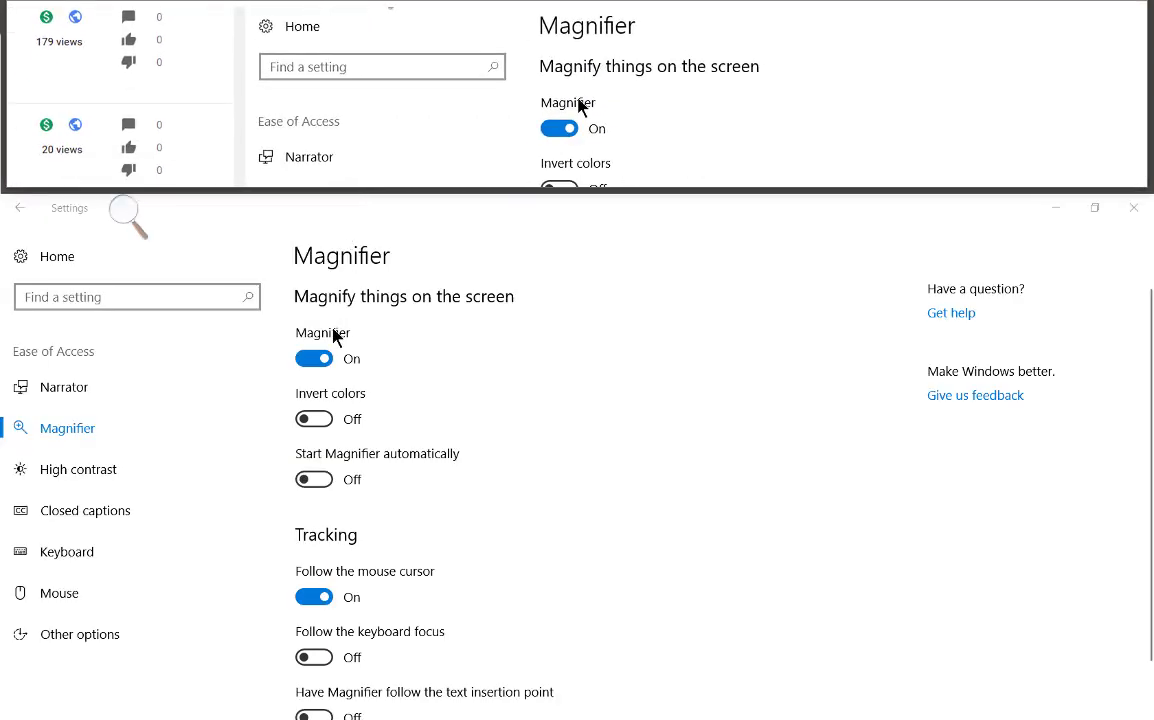
pyautogui.click(315, 360)
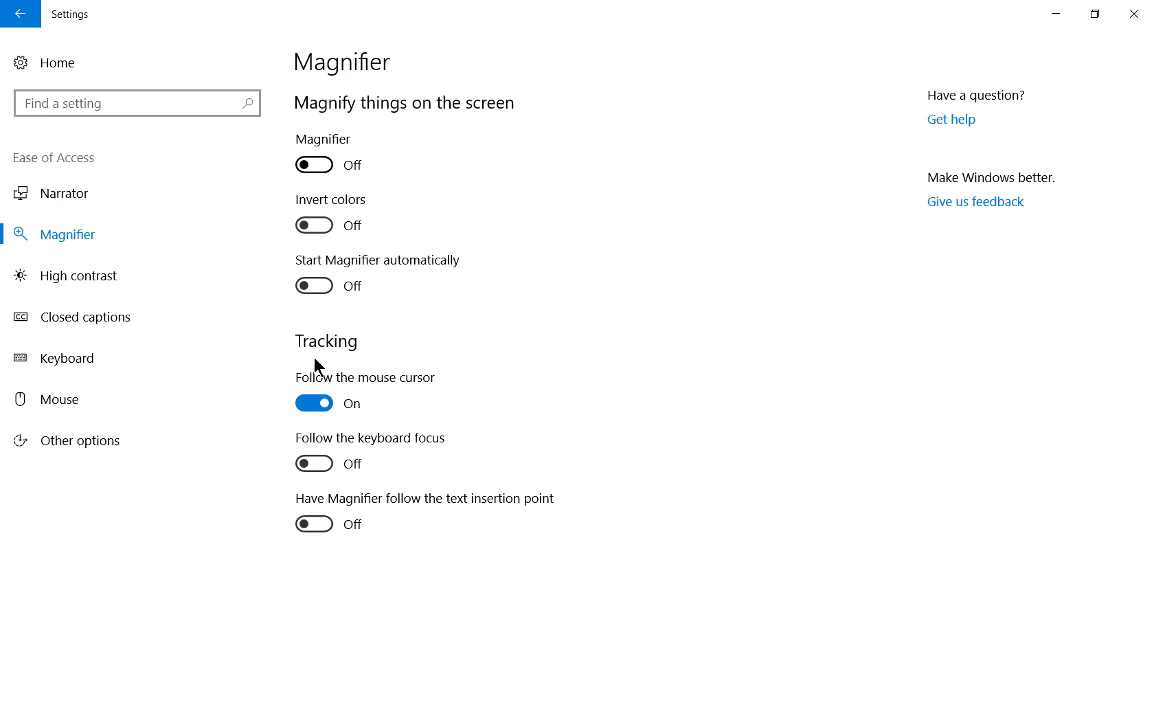
# Step: Turn the Magnifier on to try Invert colors, and switch both options off again
pyautogui.press('super+plus')
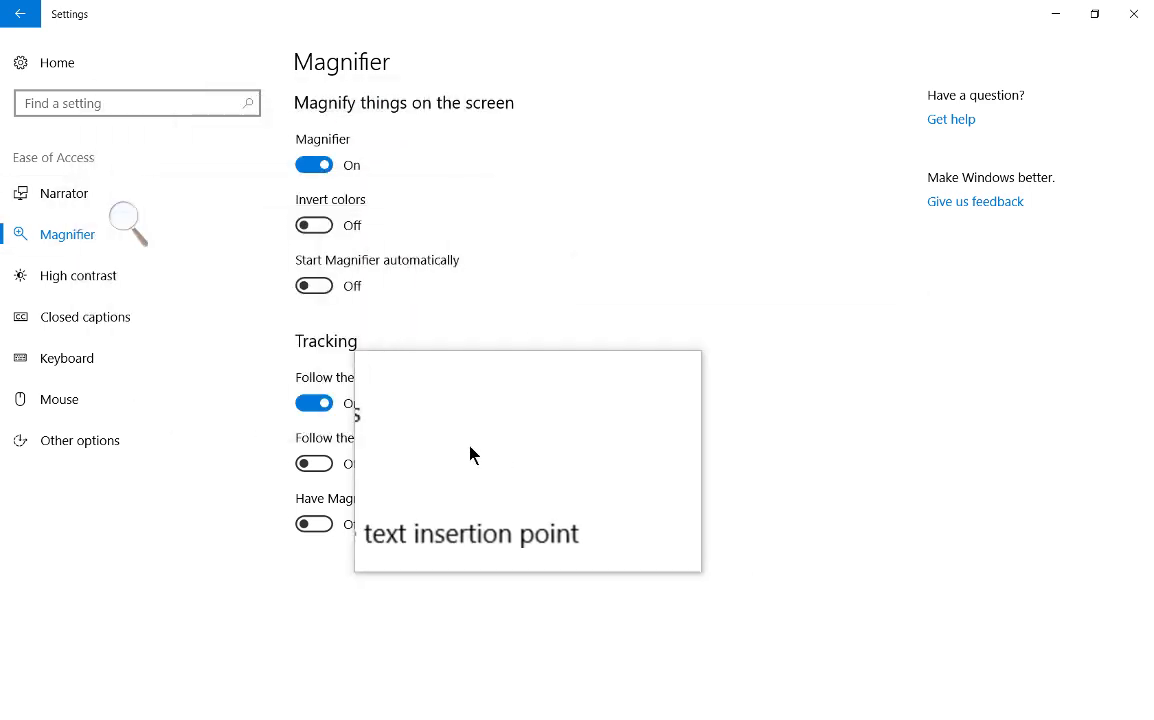
pyautogui.click(323, 233)
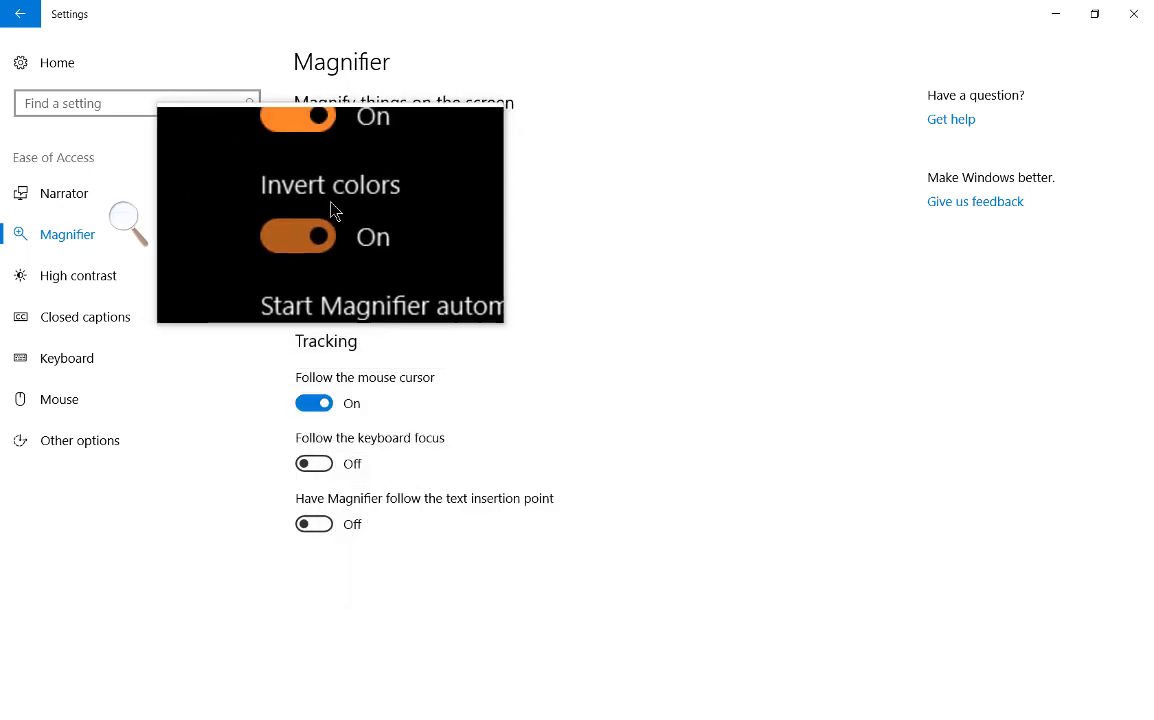
pyautogui.click(305, 166)
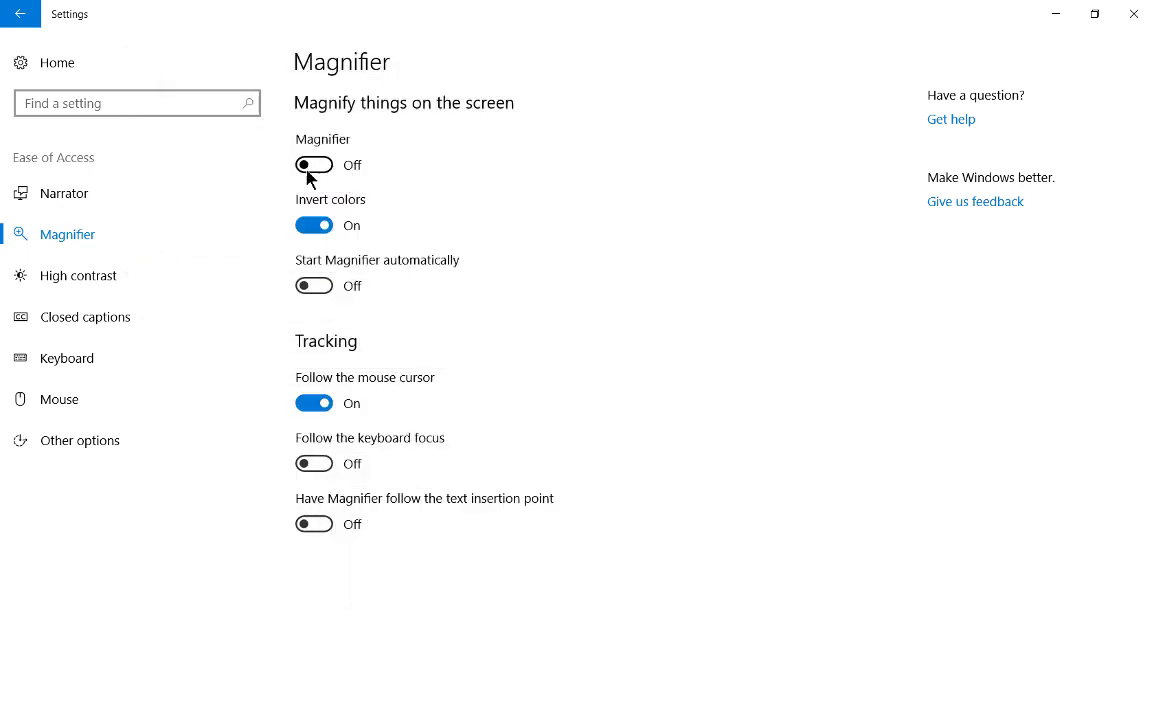
pyautogui.click(309, 227)
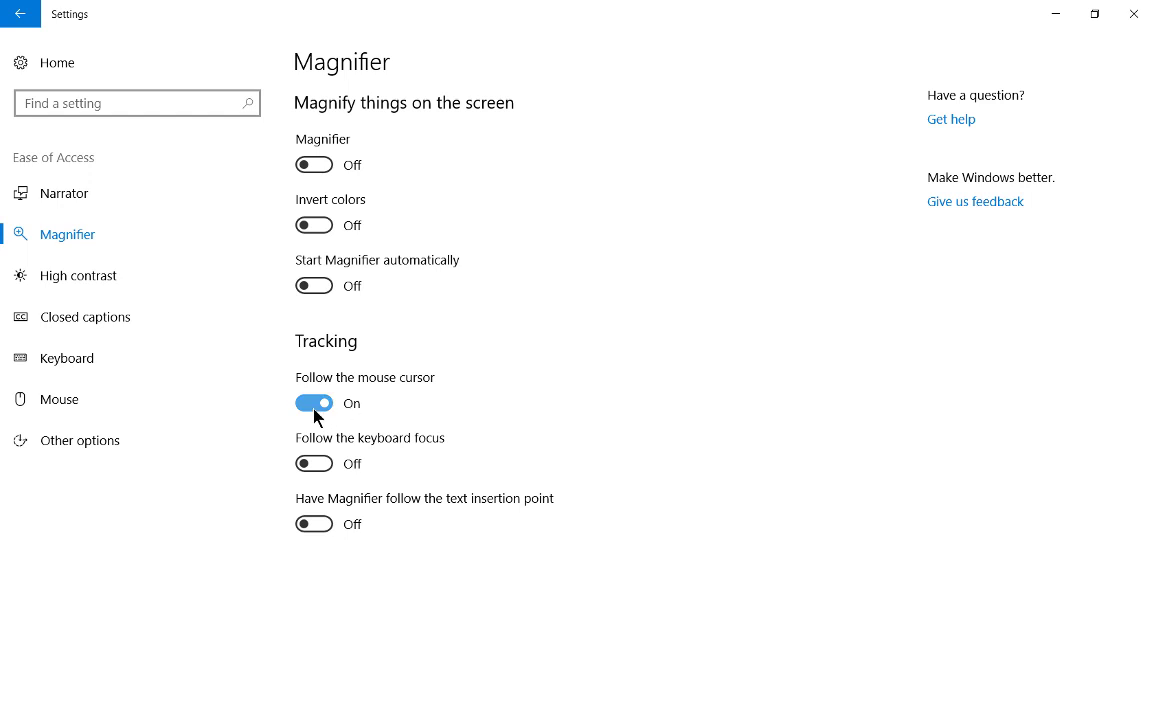
# Step: Turn the Magnifier on and disable the Follow the mouse cursor tracking option
pyautogui.click(321, 165)
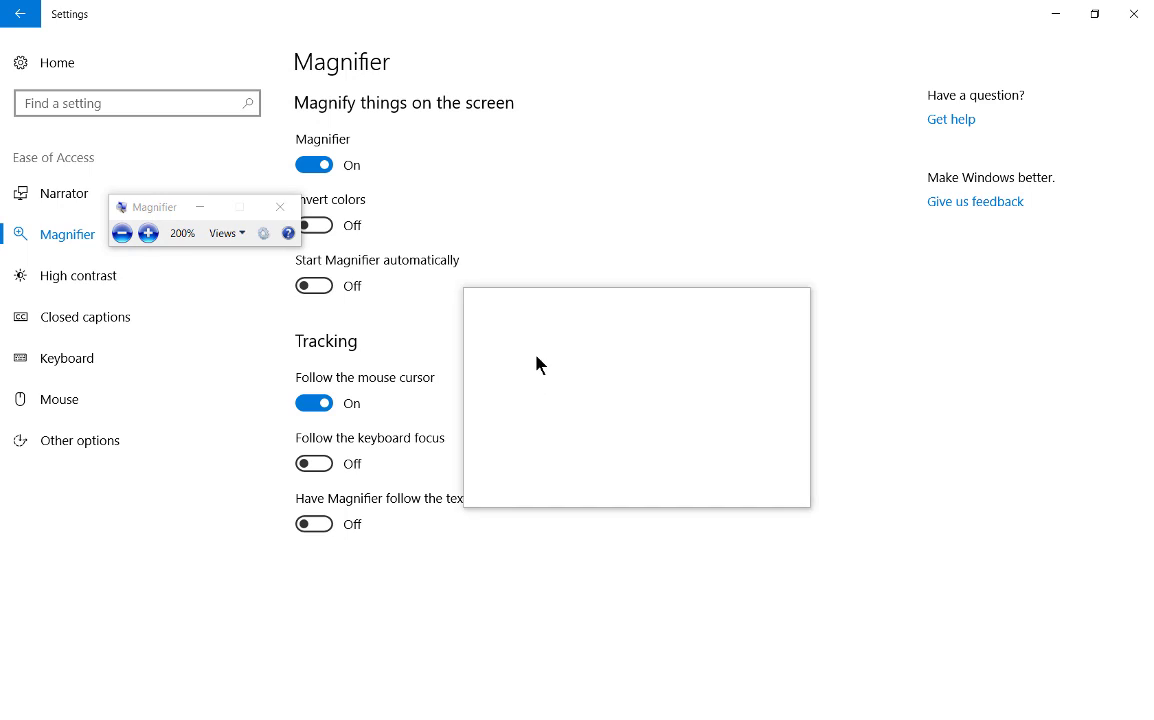
pyautogui.click(313, 405)
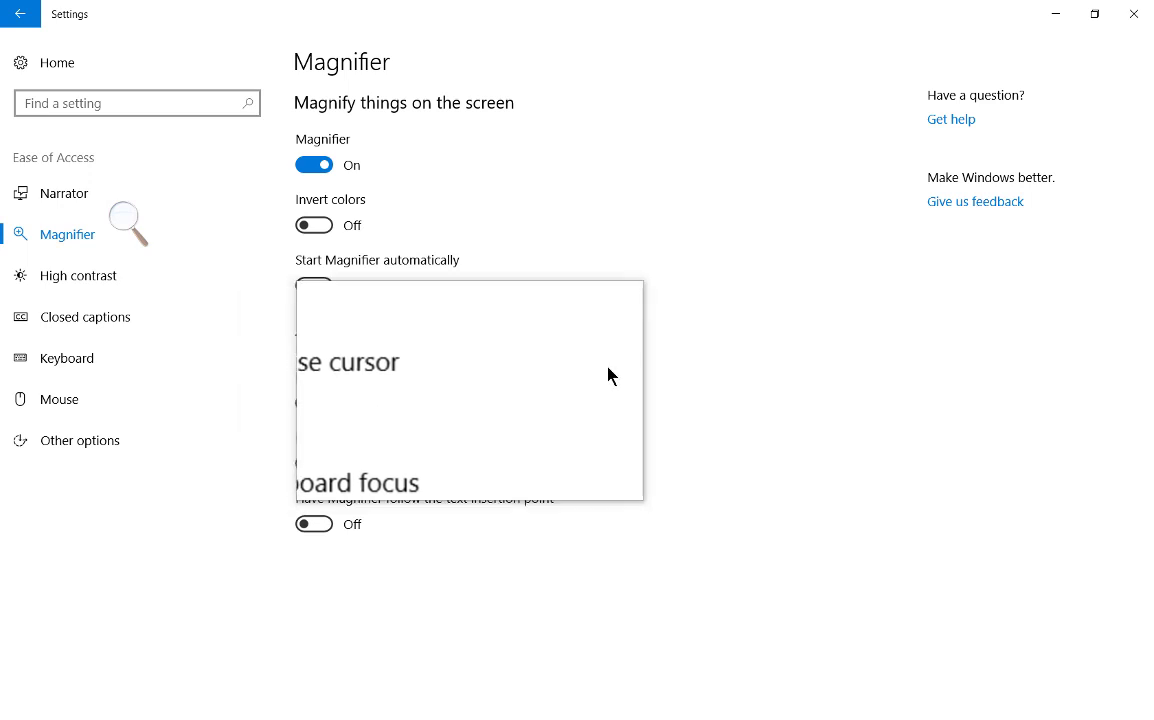
pyautogui.click(316, 166)
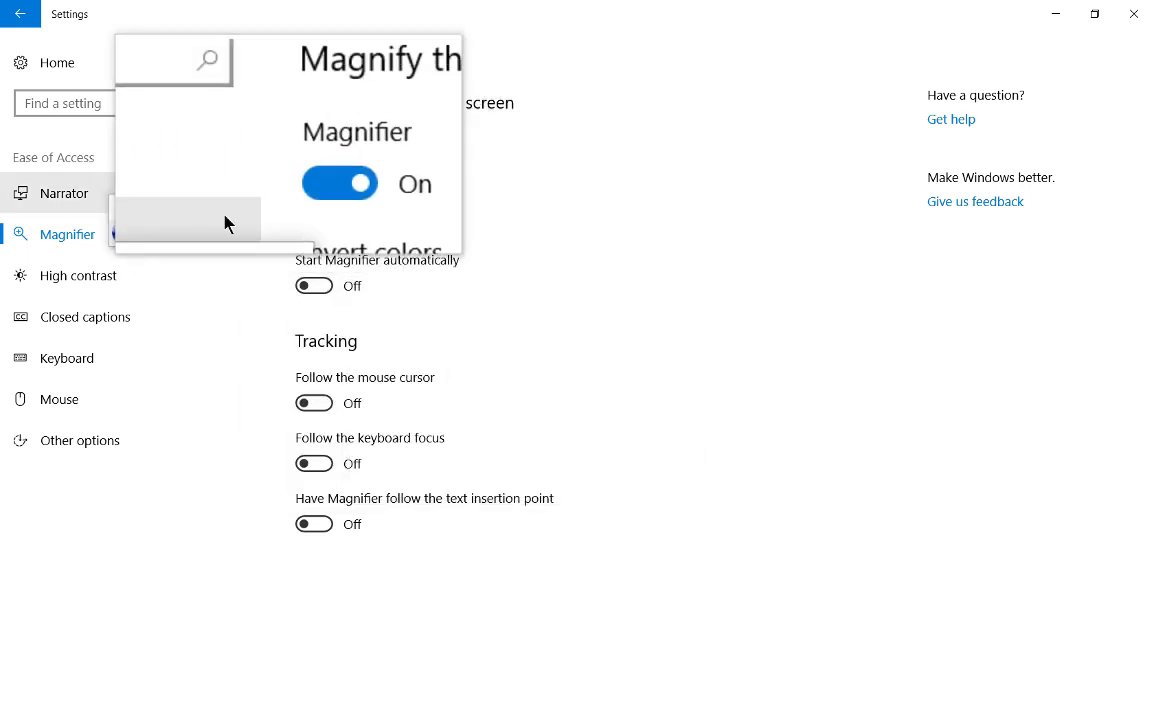
# Step: Try the Magnifier's Full screen view with mouse tracking off, and return to the Lens view
pyautogui.click(236, 246)
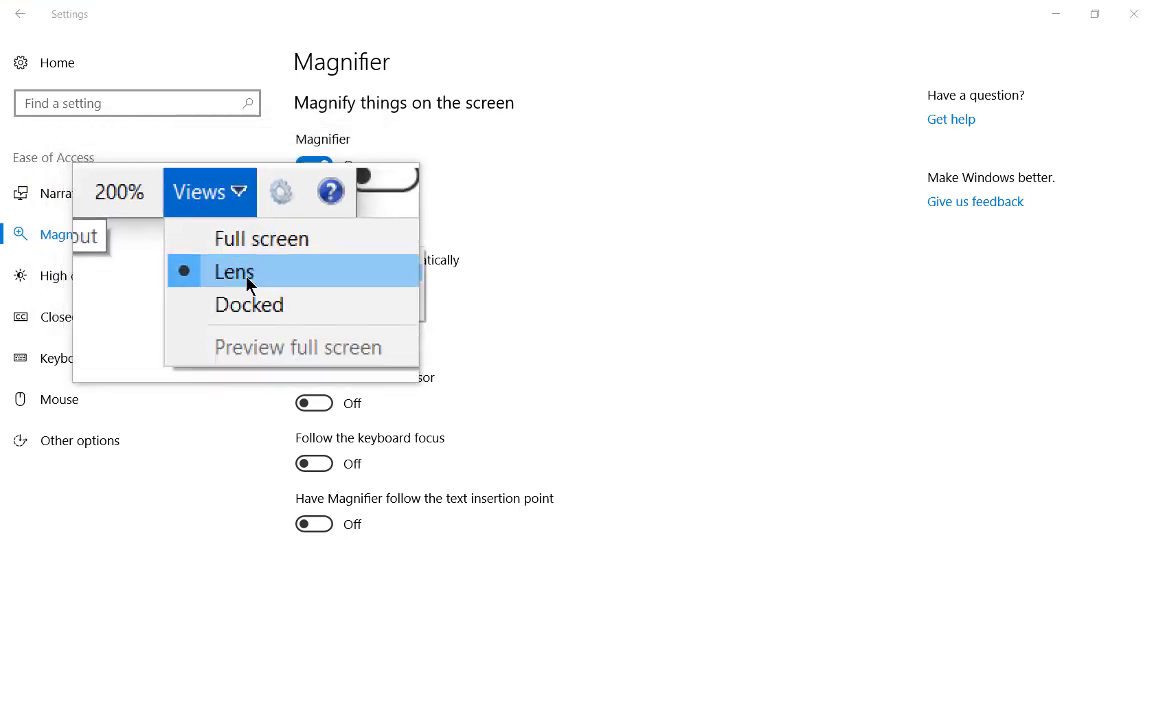
pyautogui.click(246, 253)
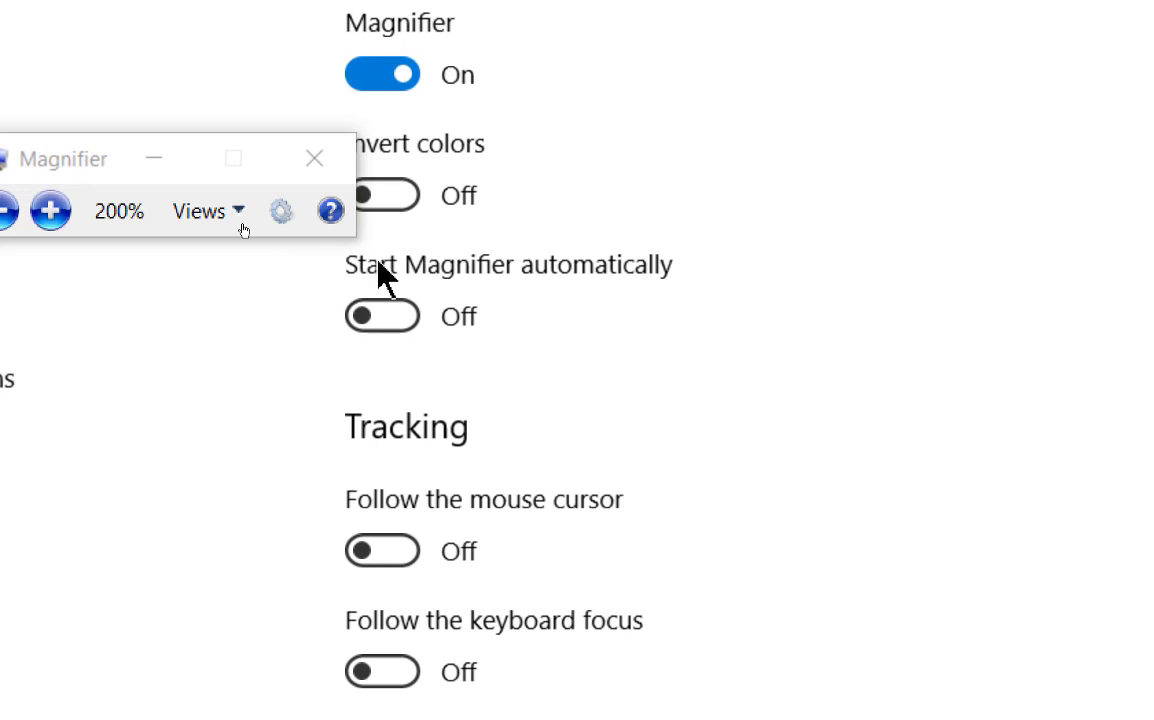
pyautogui.click(193, 228)
pyautogui.click(208, 292)
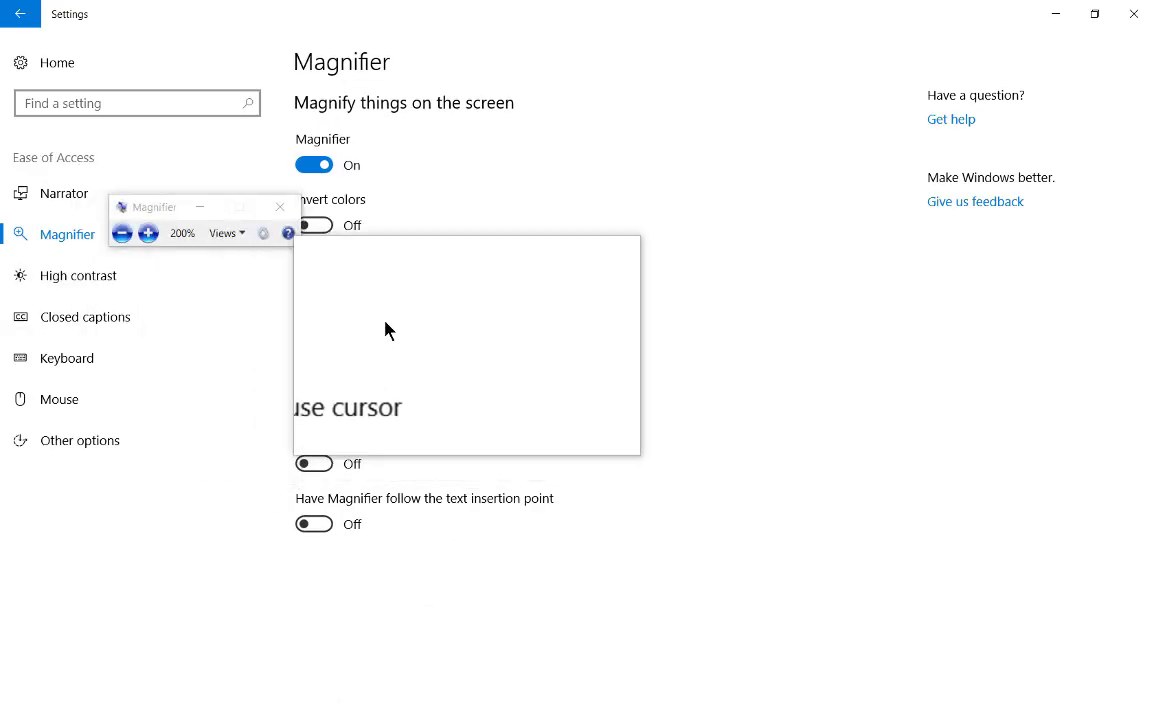
# Step: Try the Magnifier's Docked view with mouse tracking off, and return to the Lens view
pyautogui.click(237, 245)
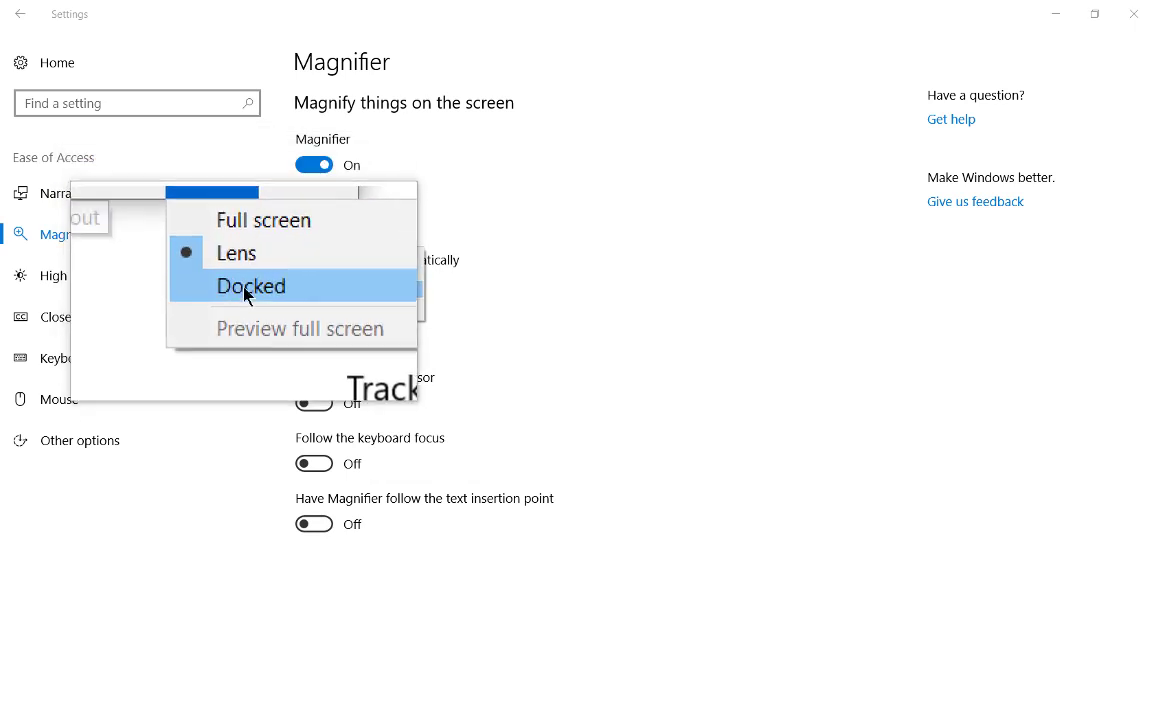
pyautogui.click(245, 292)
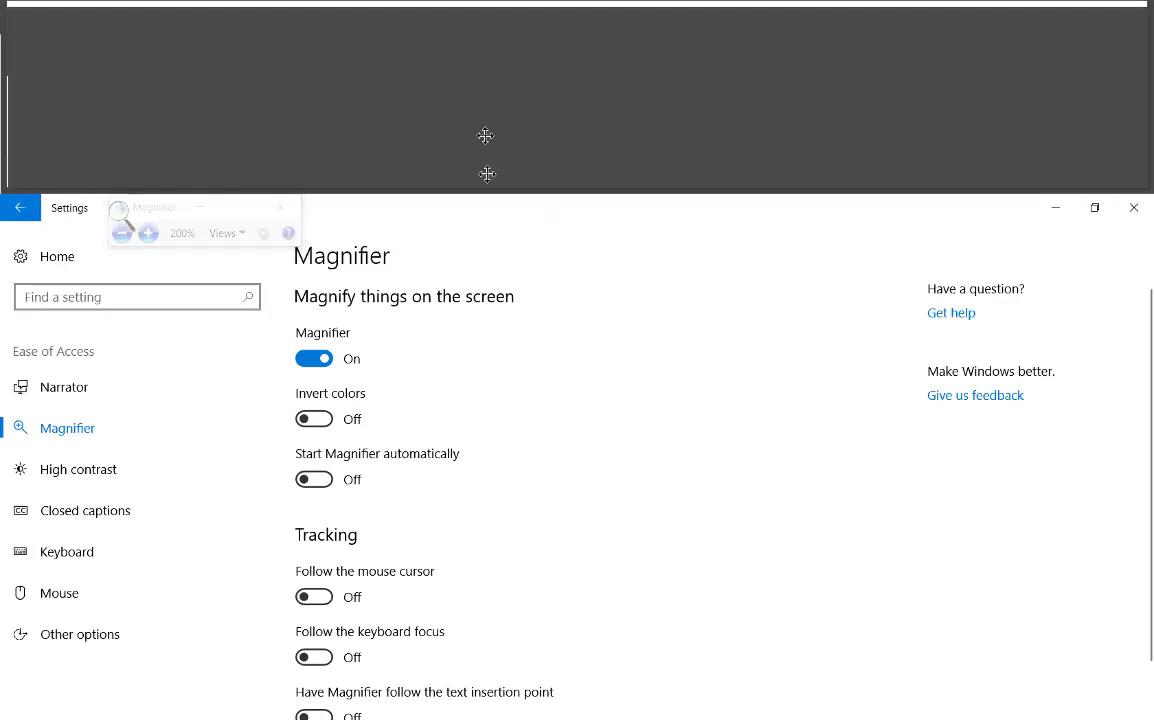
pyautogui.click(315, 360)
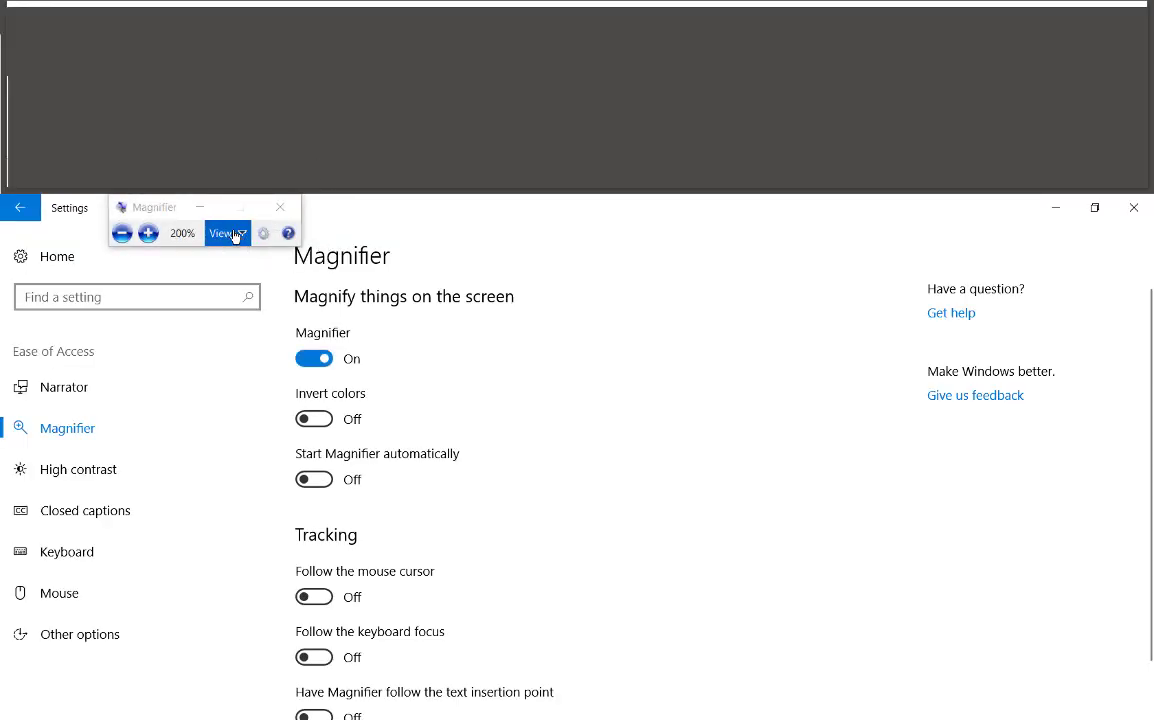
pyautogui.click(234, 234)
pyautogui.click(235, 278)
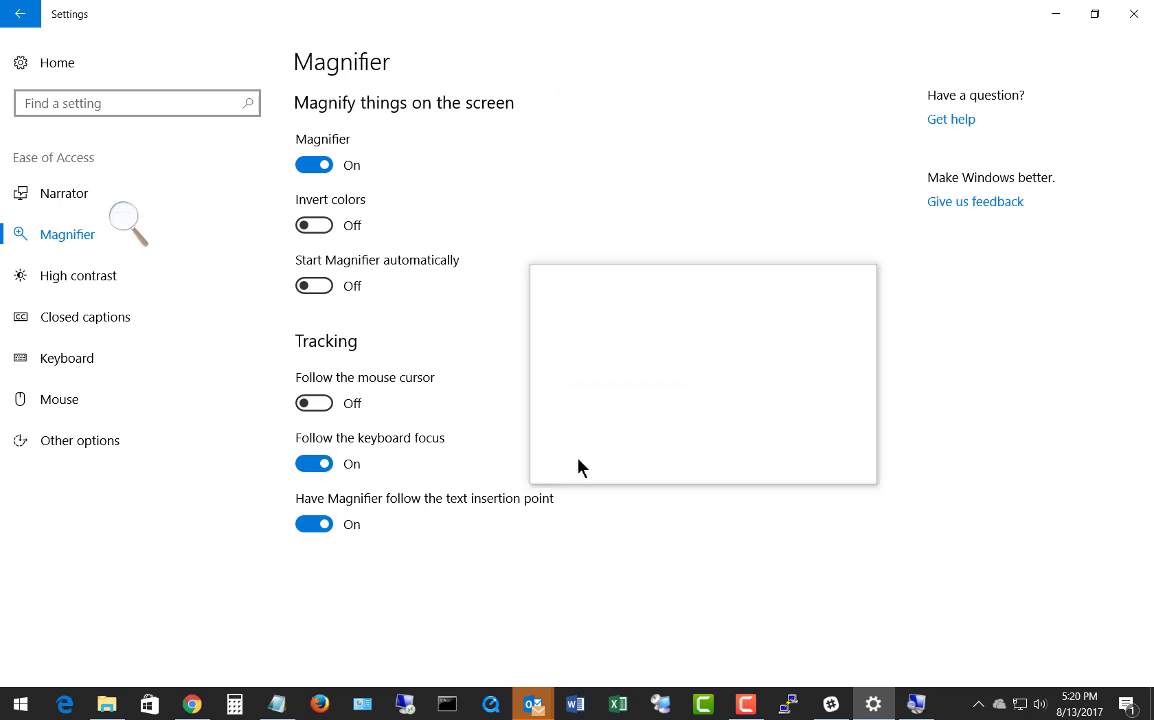
# Step: Check text tracking in the Notepad window and turn off Have Magnifier follow the text insertion point
pyautogui.click(277, 705)
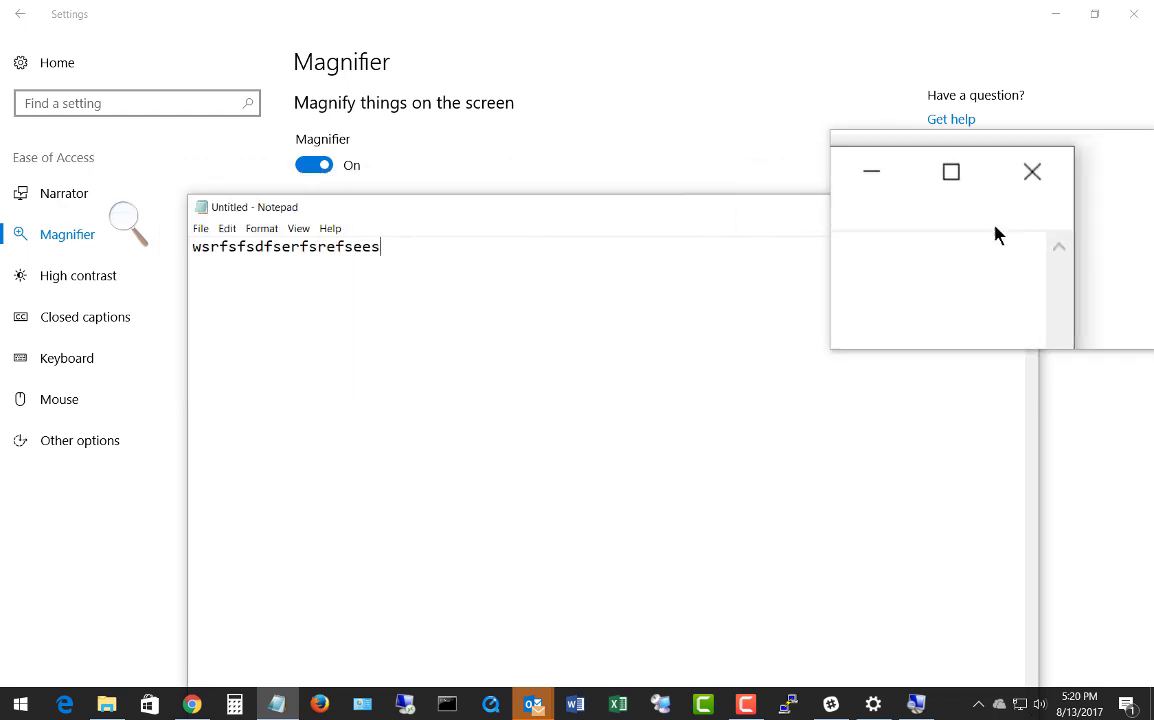
pyautogui.click(940, 208)
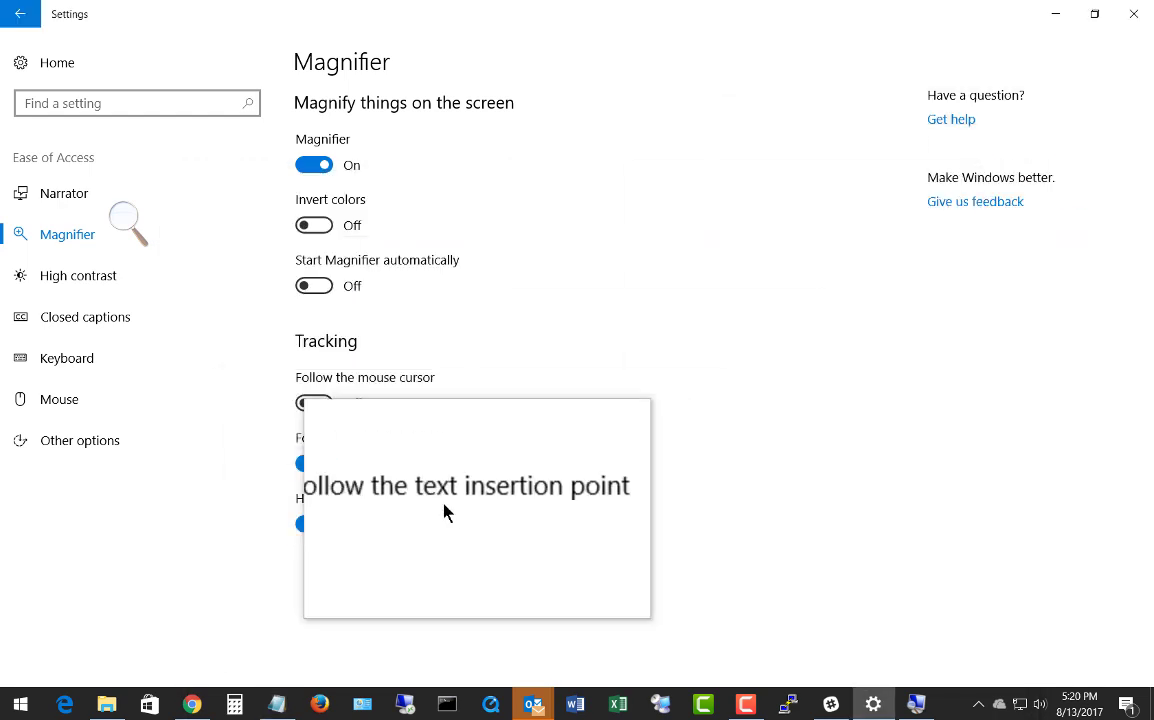
pyautogui.click(308, 526)
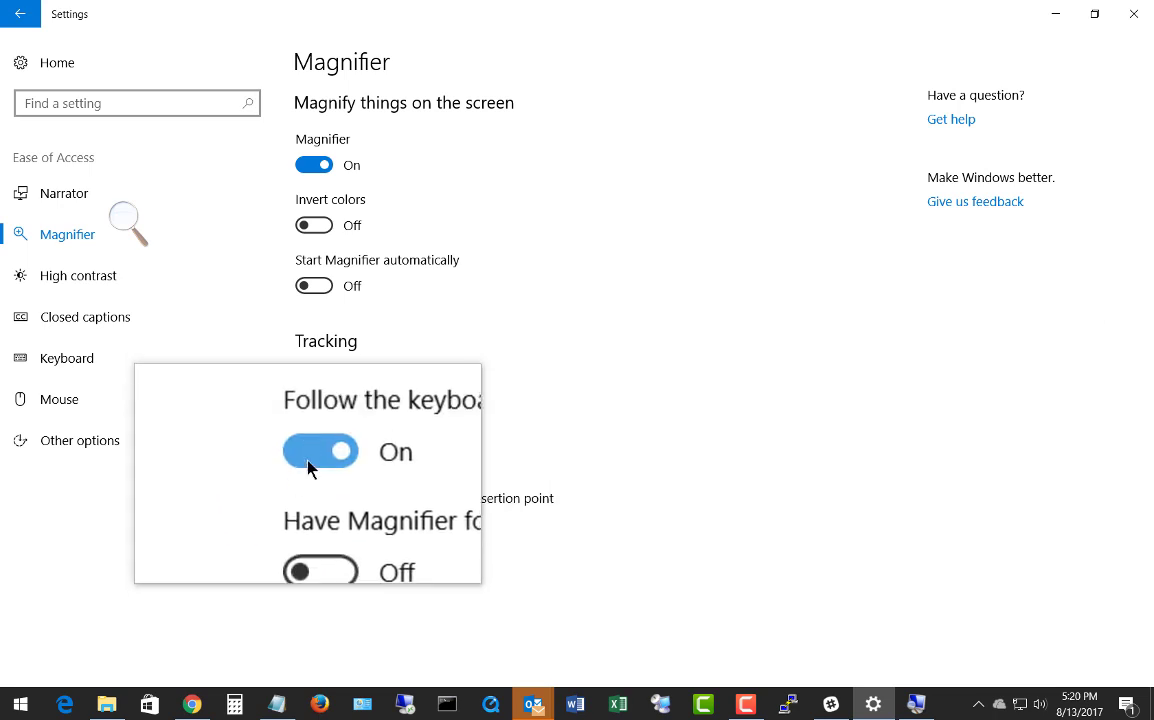